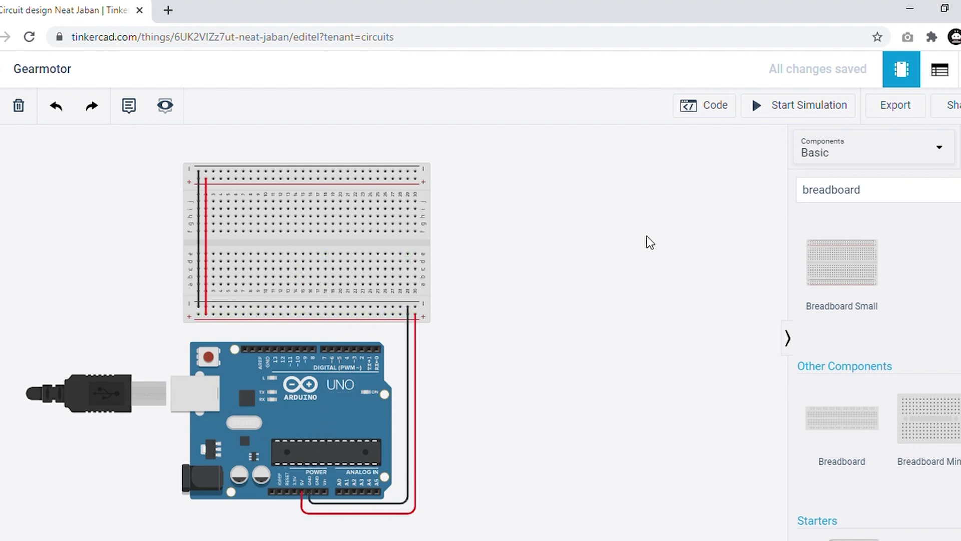
Step: Search the components for "hobby" and place a Hobby Gearmotor beside the breadboard, on the side away from the vertical rail-linking wires
left_click(863, 194)
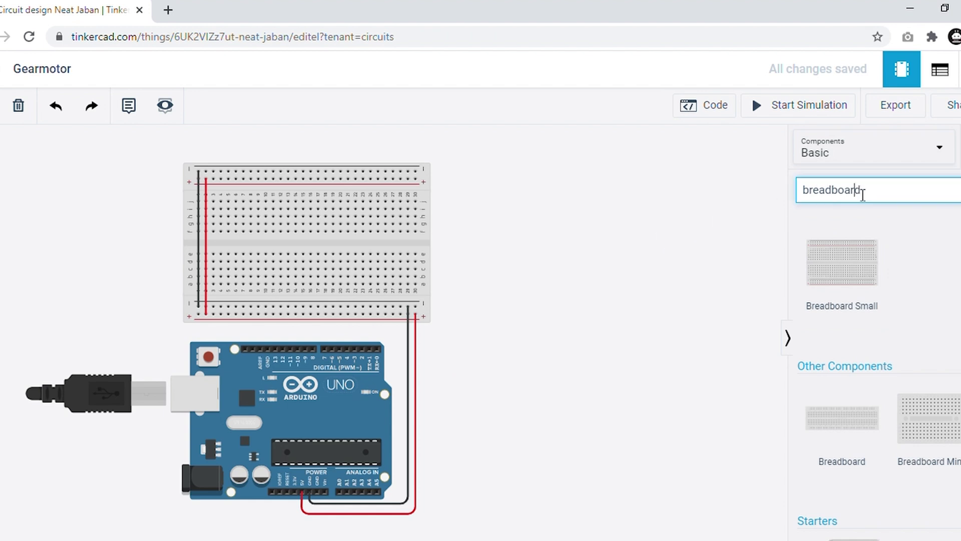
double_click(862, 194)
type("hobby")
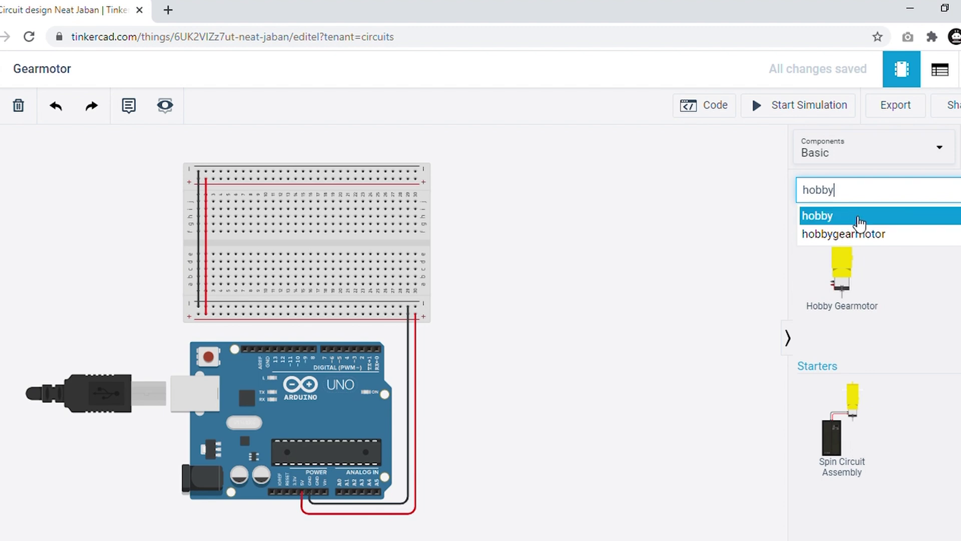
left_click(854, 271)
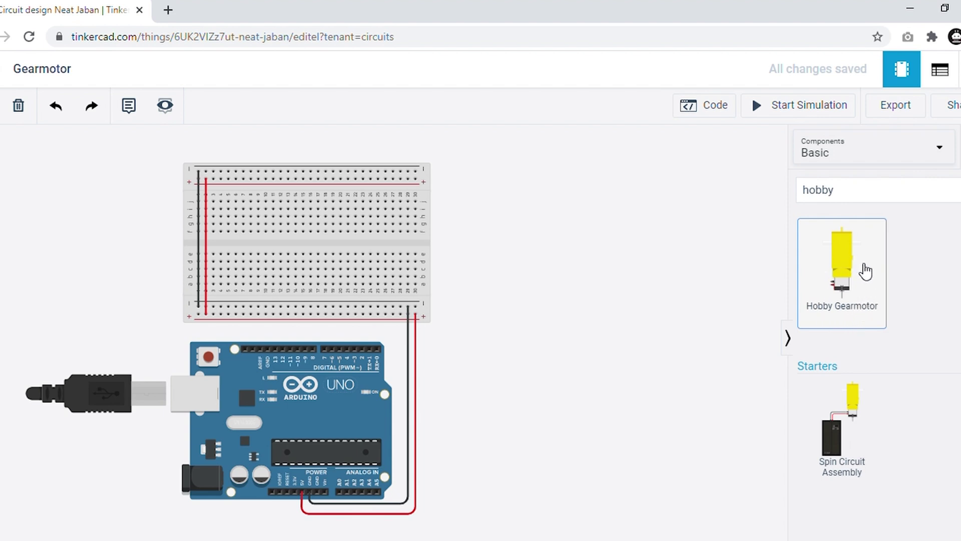
left_click_drag(841, 272, 471, 278)
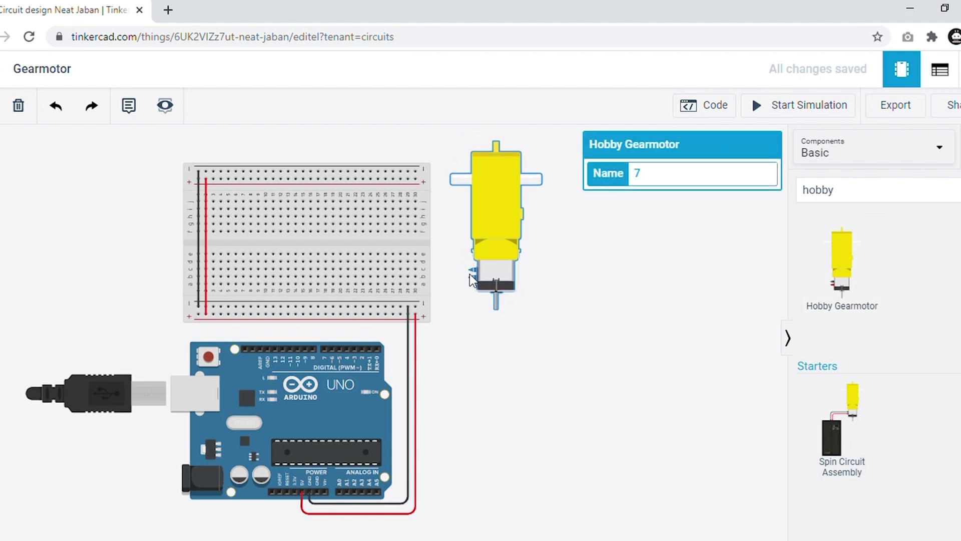
left_click(485, 304)
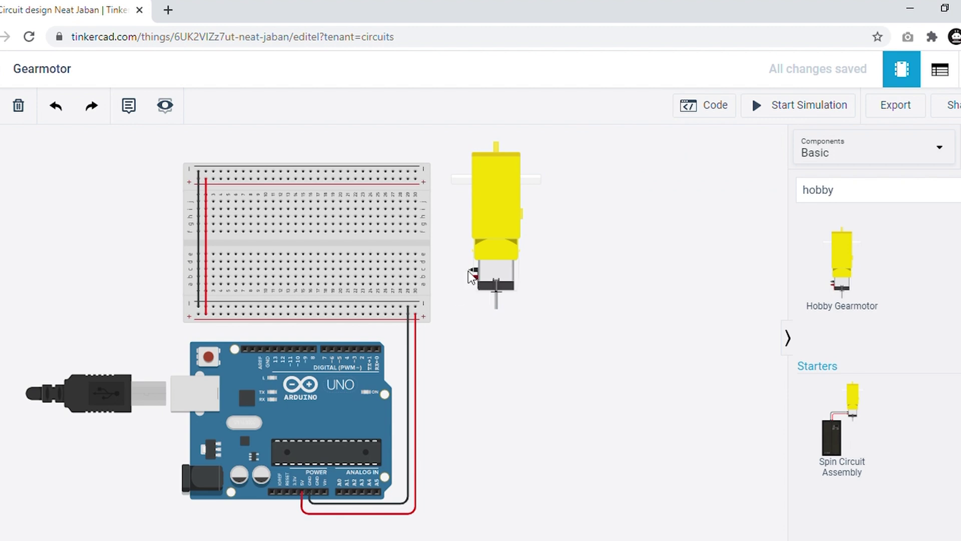
left_click(492, 246)
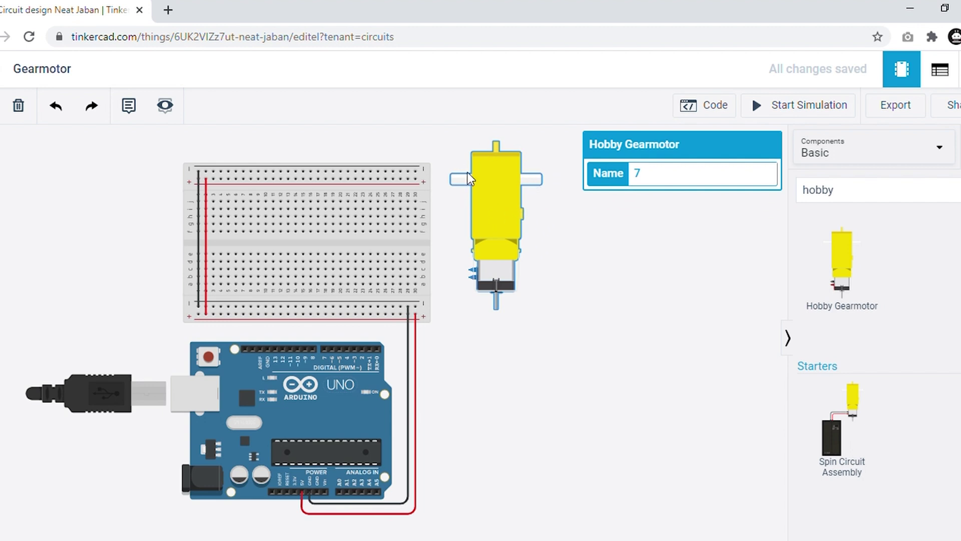
left_click(450, 202)
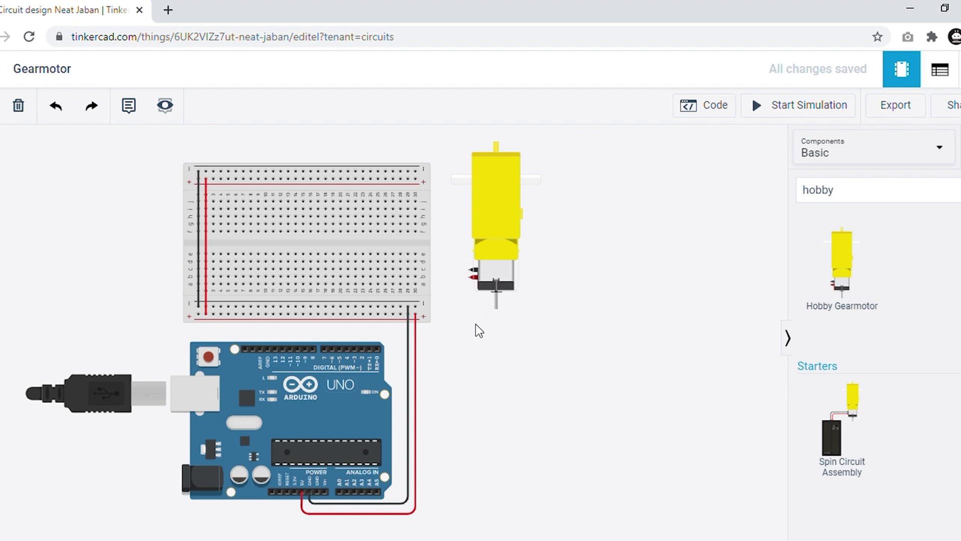
Step: Wire the gearmotor's red terminal to breadboard column 23, row b, and connect column 23, row a, to Arduino pin 2
left_click(471, 277)
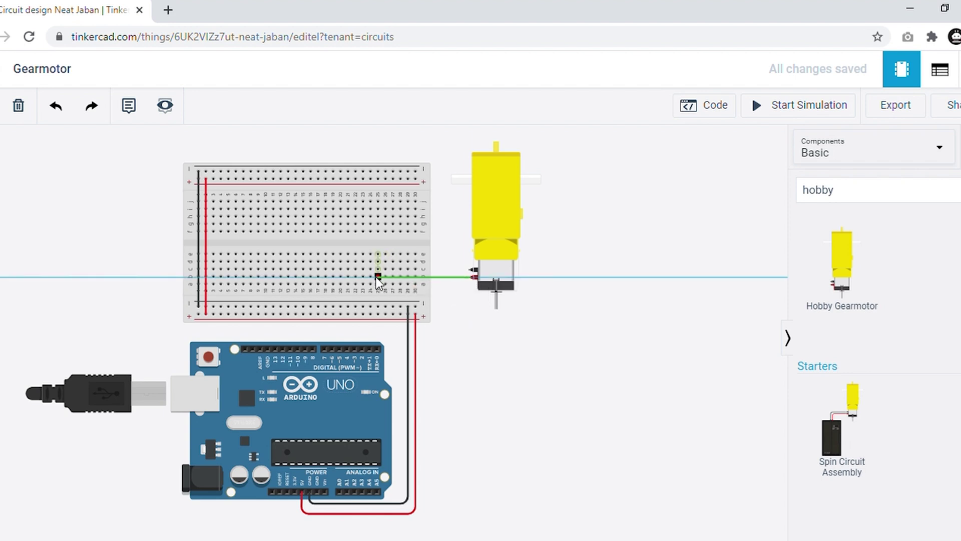
left_click(363, 277)
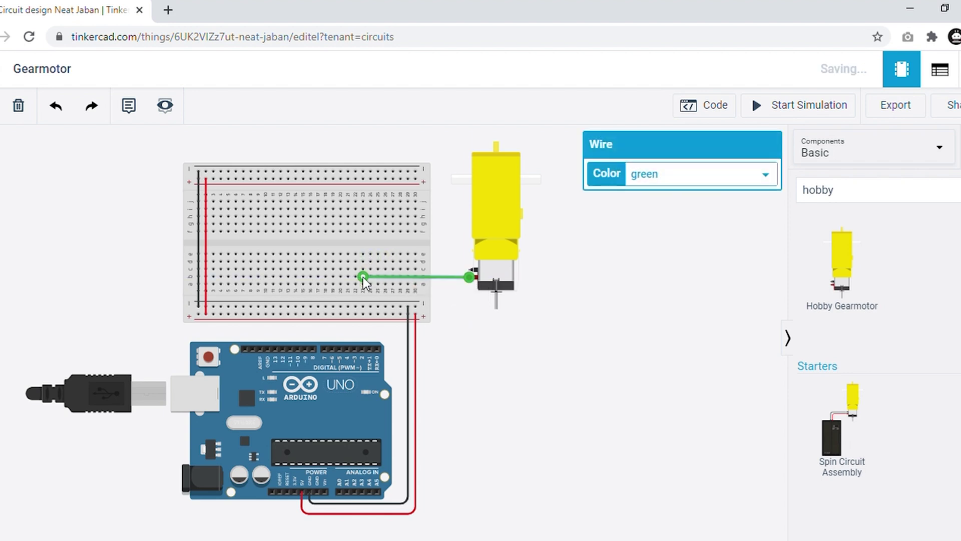
left_click(363, 284)
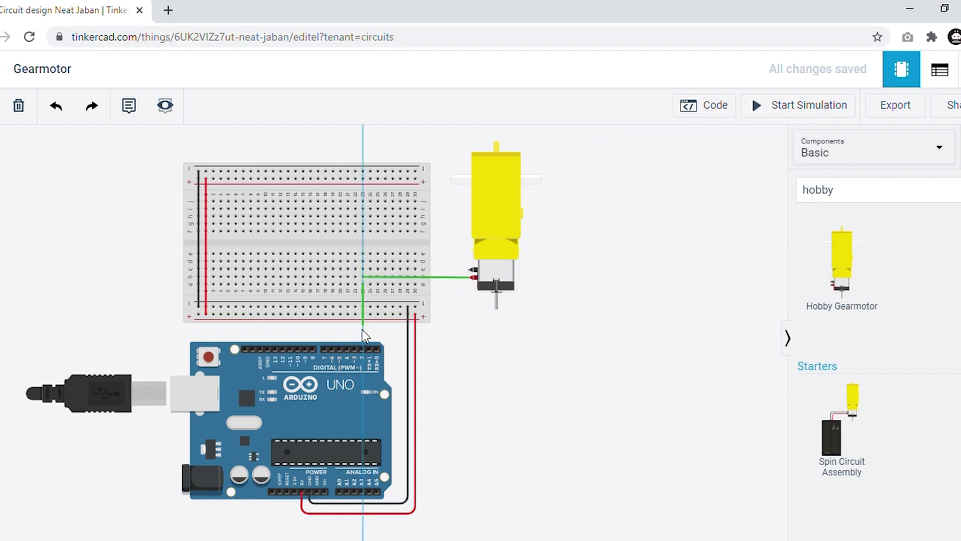
left_click(361, 348)
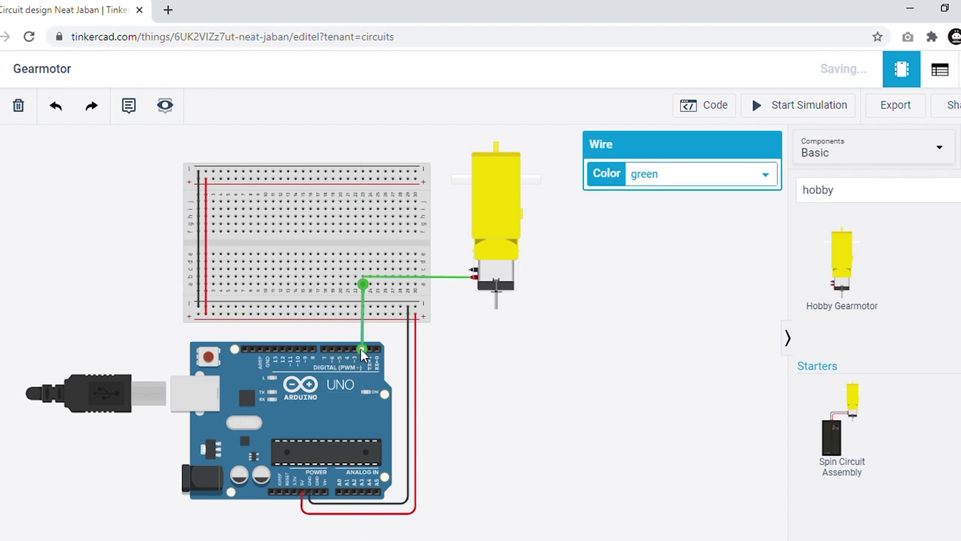
Step: Colour both wires on the gearmotor's positive connection red
left_click(657, 211)
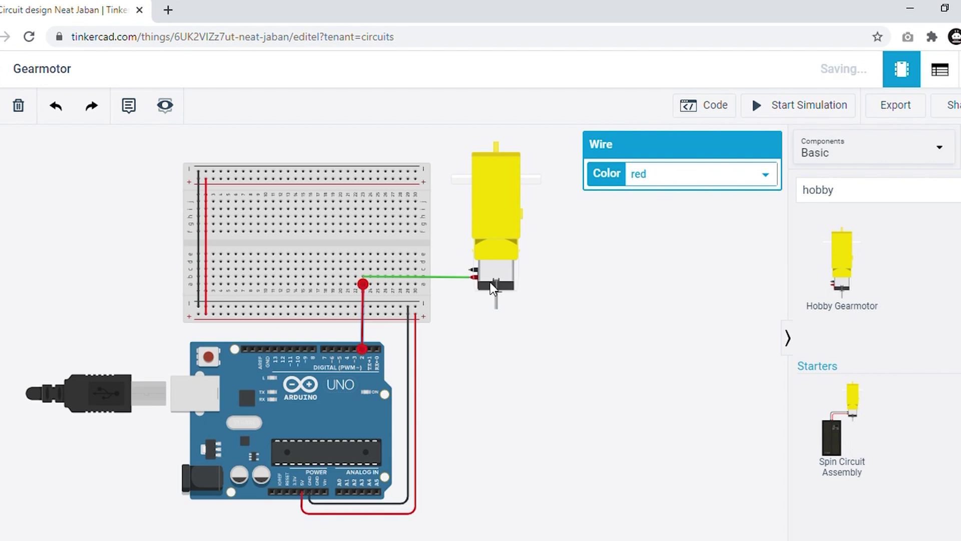
left_click(448, 277)
left_click(693, 165)
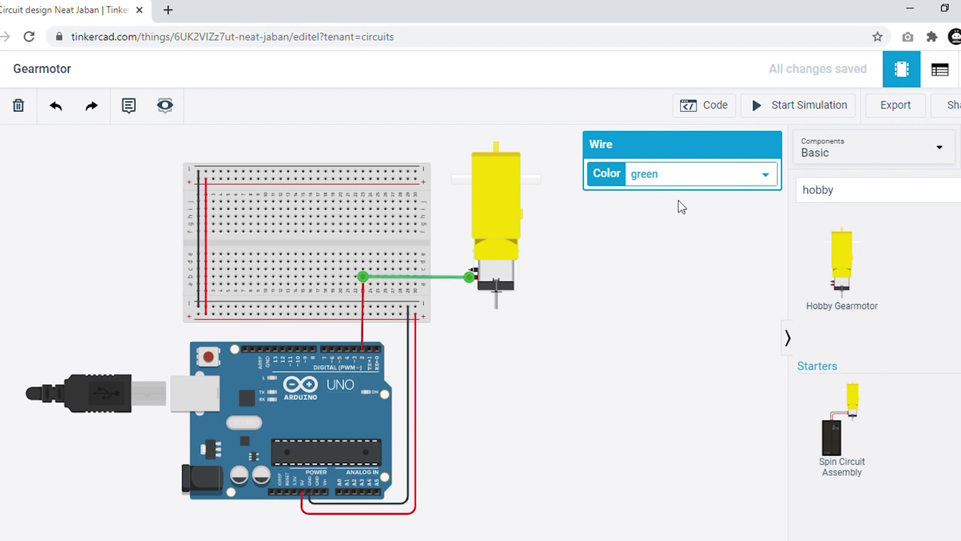
left_click(678, 202)
left_click(642, 261)
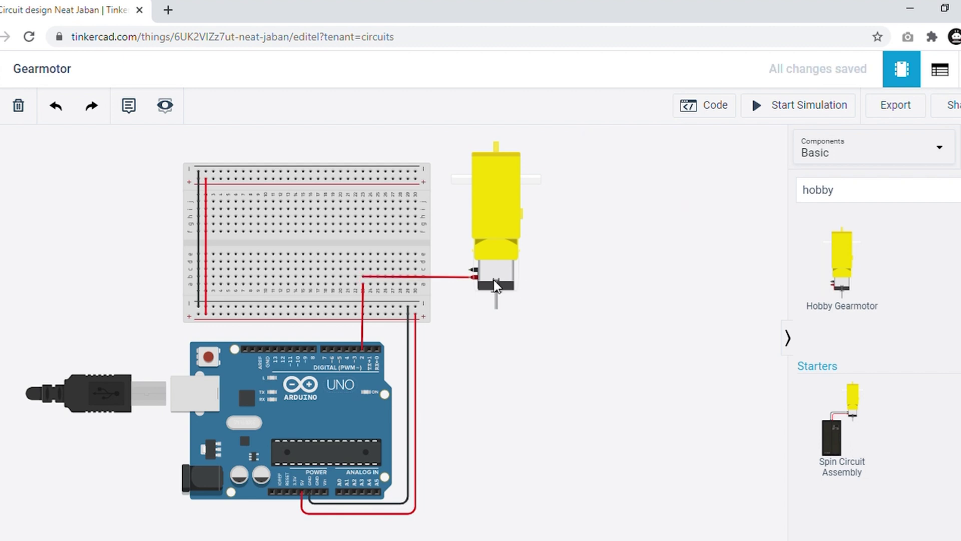
Step: Wire the gearmotor's black terminal to breadboard column 22, row c, and link column 22, row b, to the lower negative rail
left_click(463, 271)
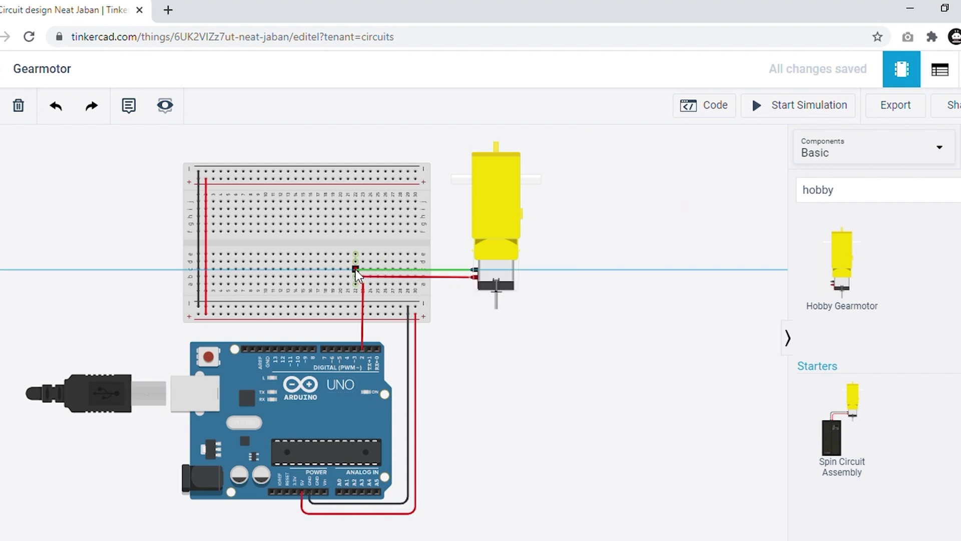
left_click(354, 269)
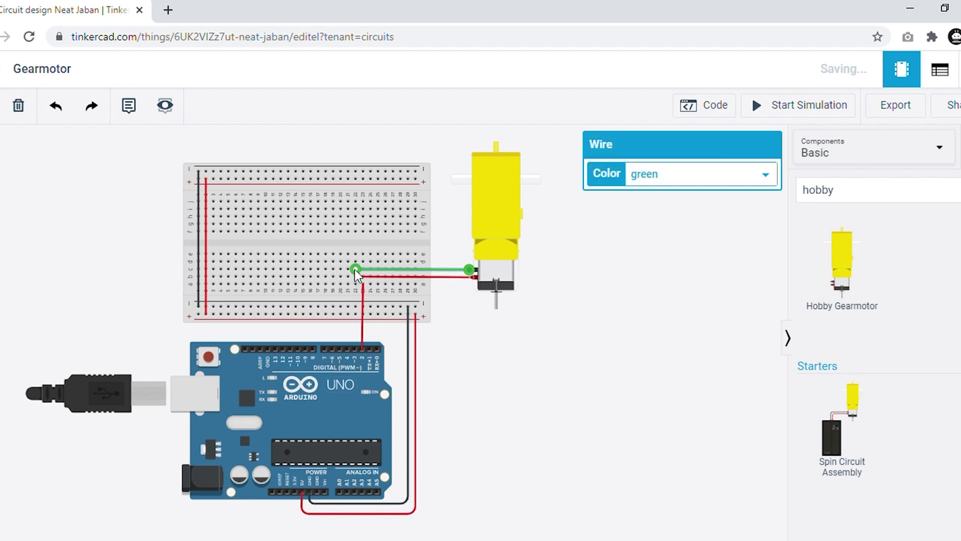
left_click(355, 307)
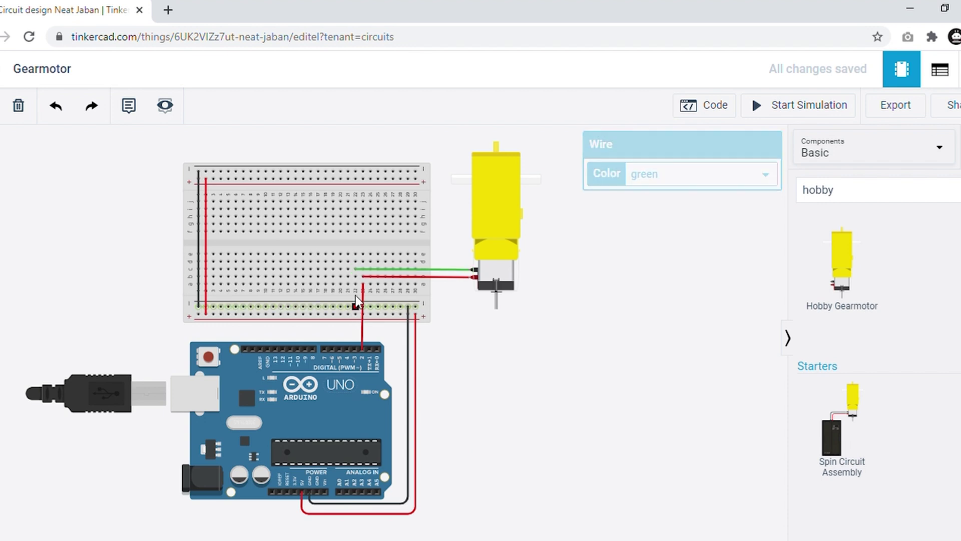
left_click(356, 277)
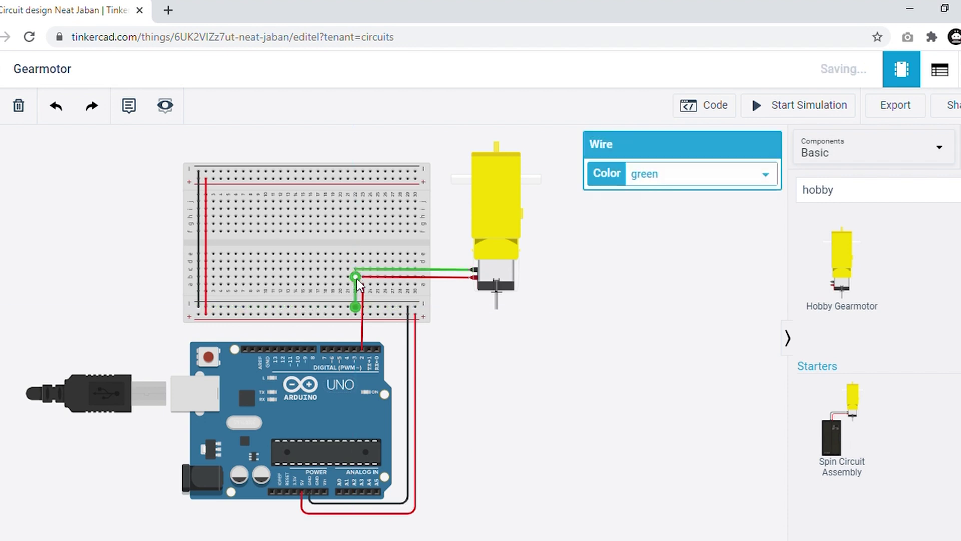
Step: Colour both wires on the gearmotor's ground connection black
left_click(649, 198)
left_click(451, 270)
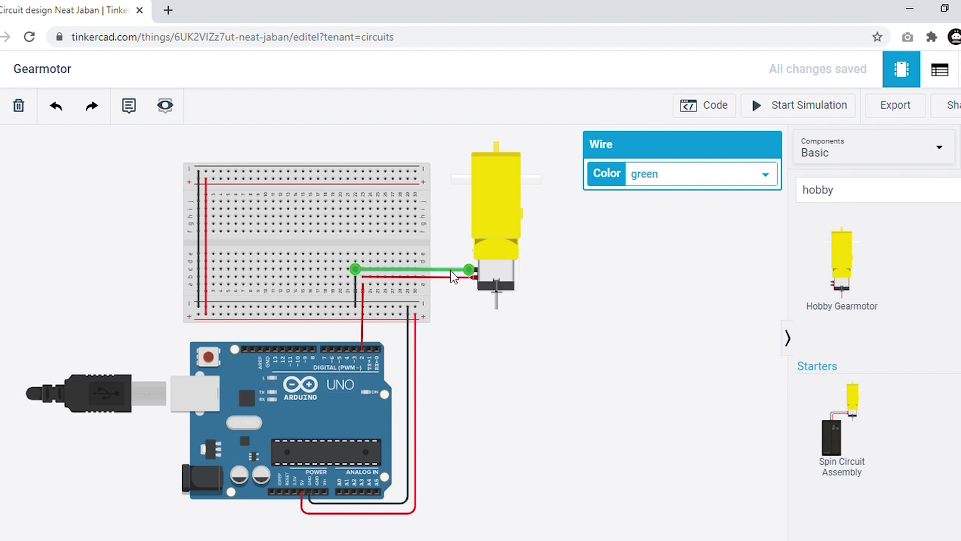
left_click(655, 189)
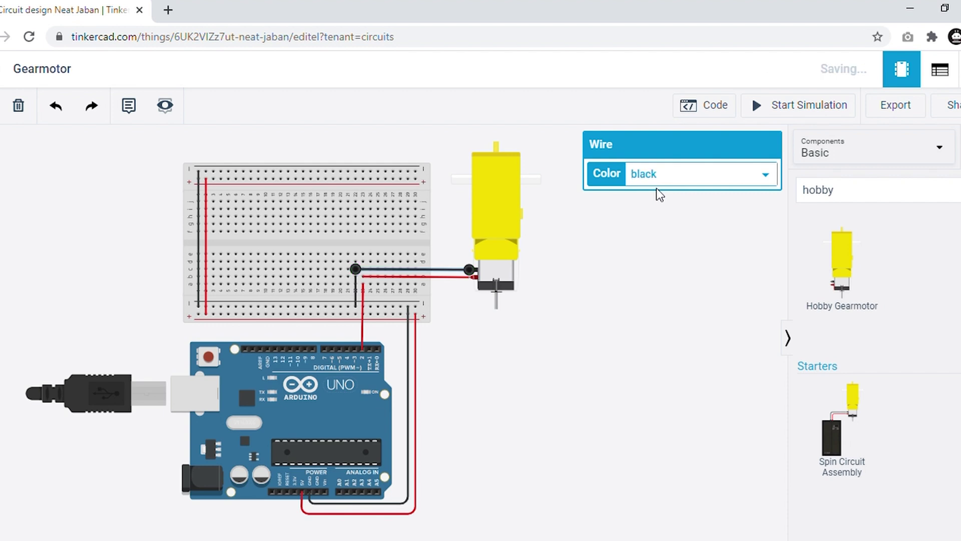
left_click(653, 274)
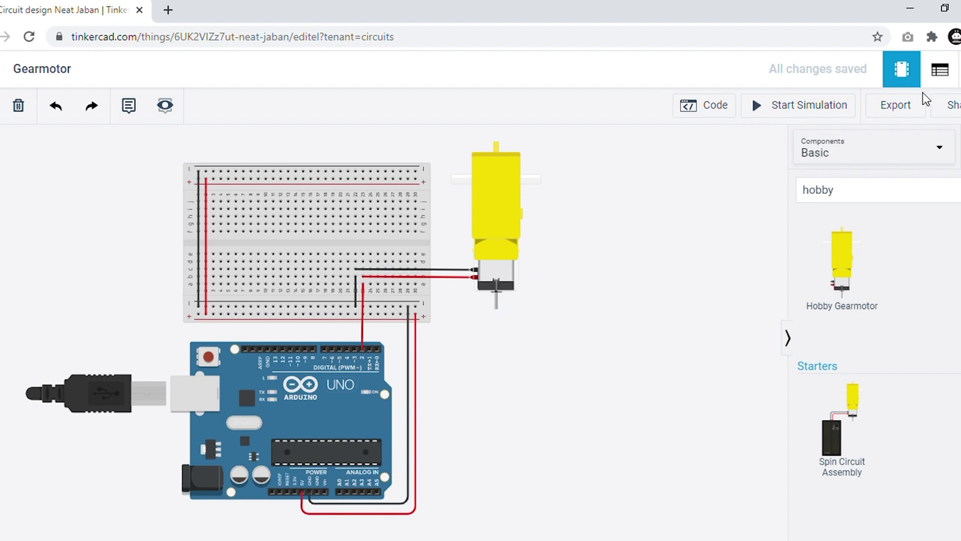
Step: Open the Arduino's block code and add an output block that sets pin 2 to HIGH
left_click_drag(158, 187, 110, 187)
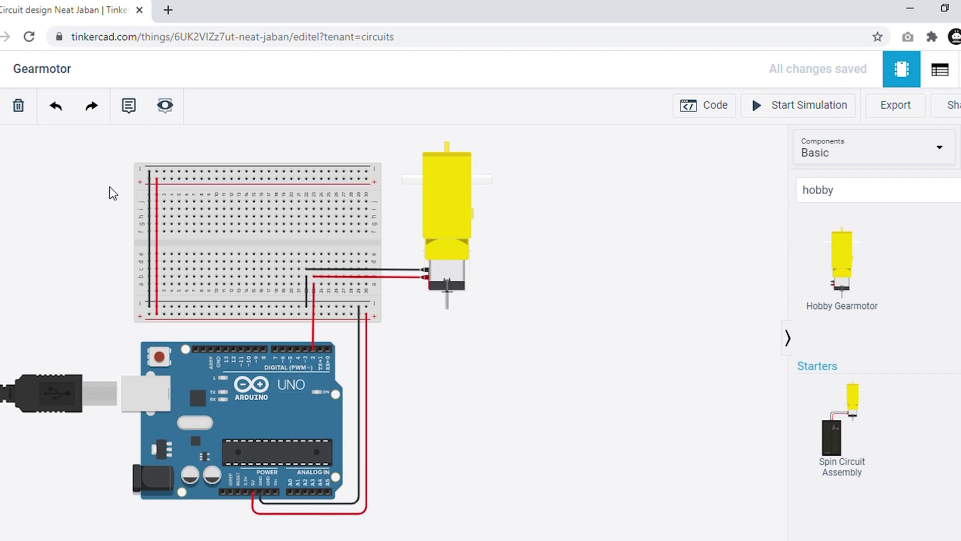
left_click(722, 107)
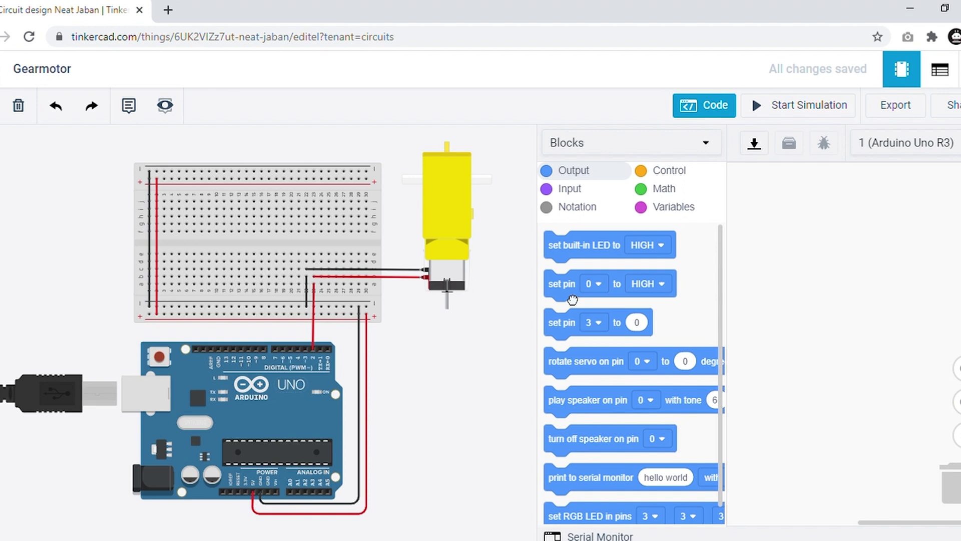
left_click_drag(572, 298, 797, 248)
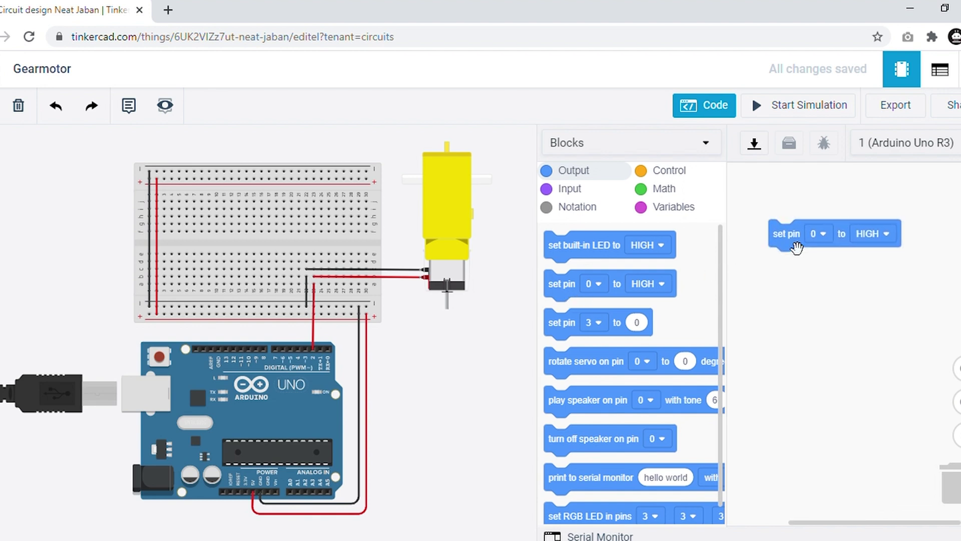
left_click(821, 235)
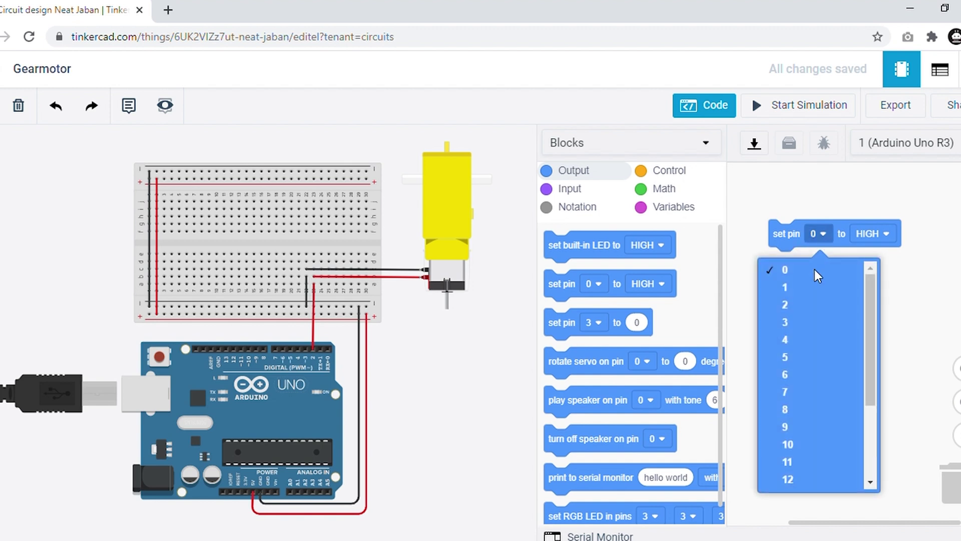
left_click(809, 311)
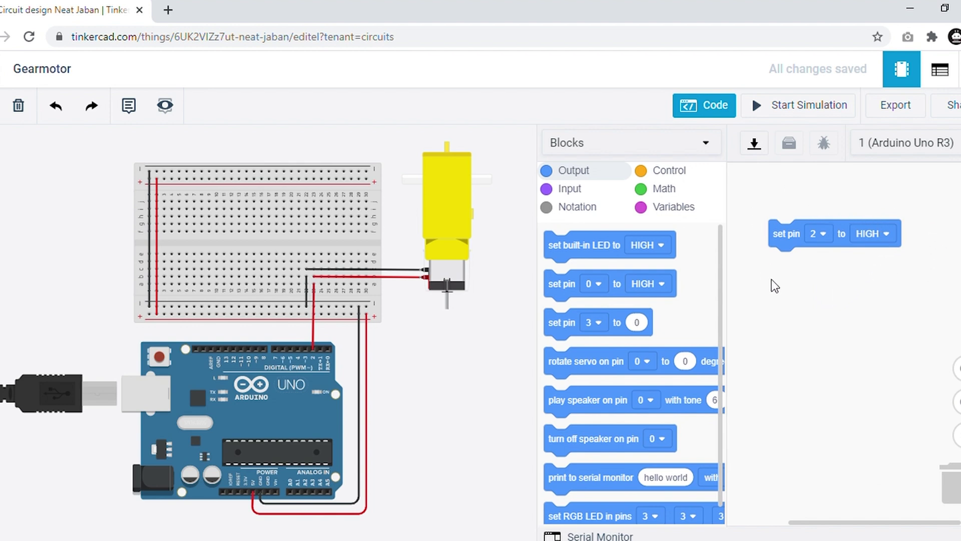
Step: Attach a wait block of 5 secs beneath the pin 2 HIGH block
left_click(690, 173)
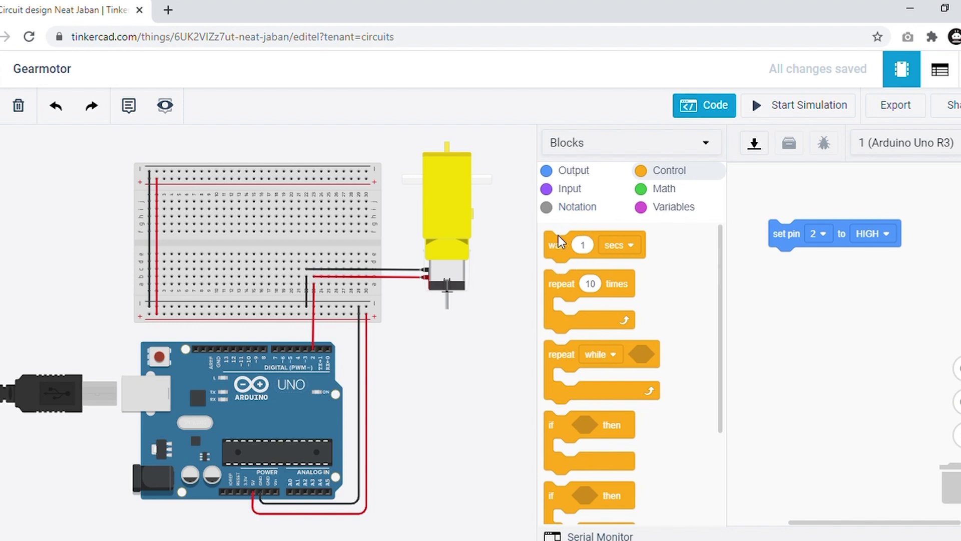
left_click_drag(564, 258, 793, 281)
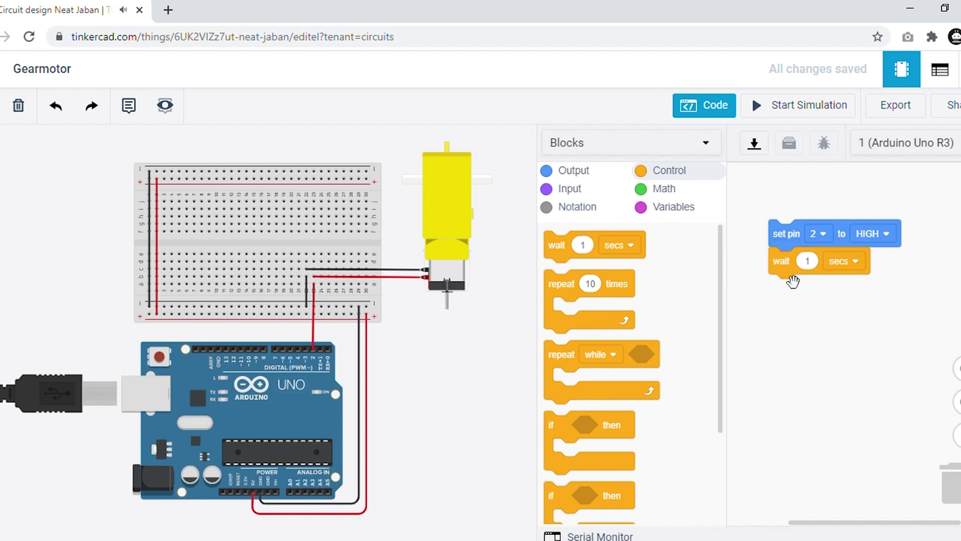
left_click(817, 271)
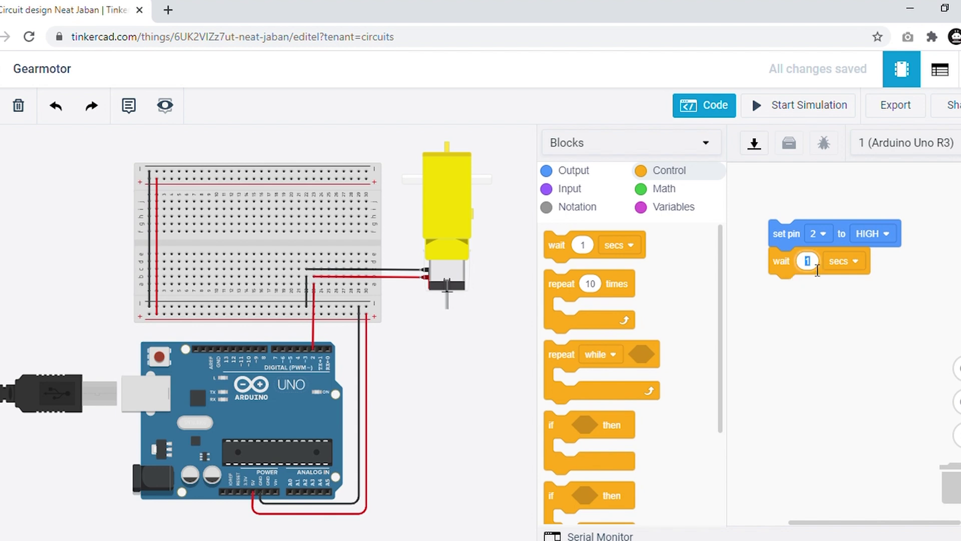
type("5")
left_click(809, 314)
Step: Duplicate the set-pin and wait blocks, attach the copy beneath the originals, and set the copied pin 2 block to LOW
right_click(786, 247)
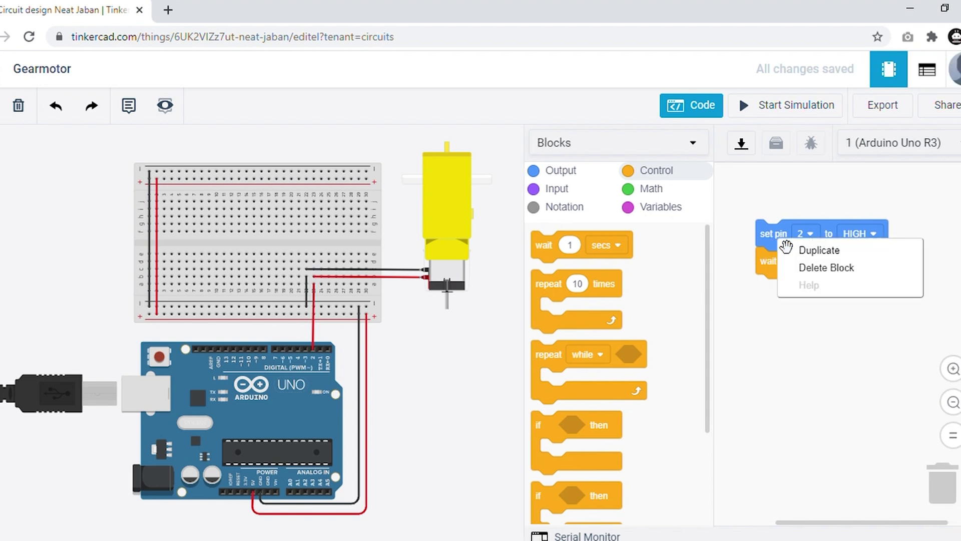
left_click(797, 249)
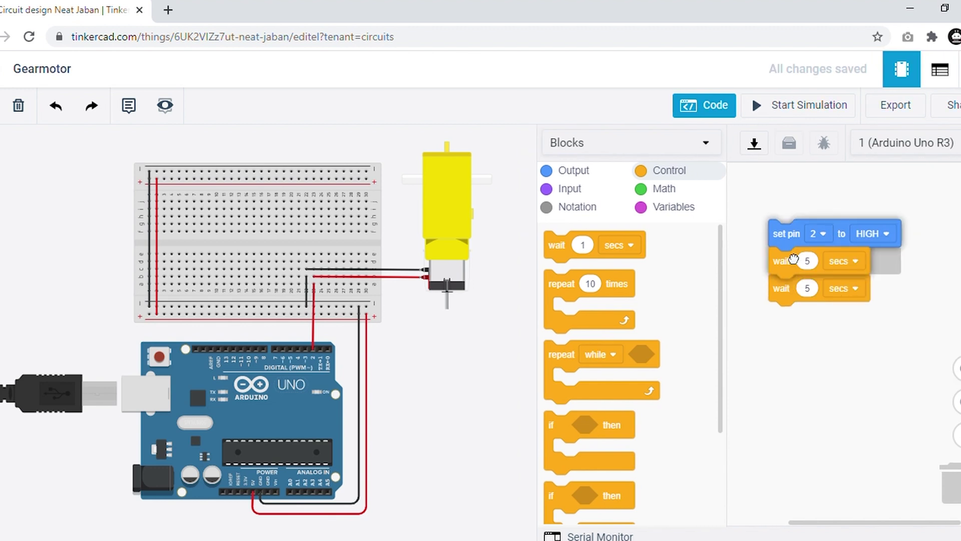
left_click_drag(794, 259, 770, 279)
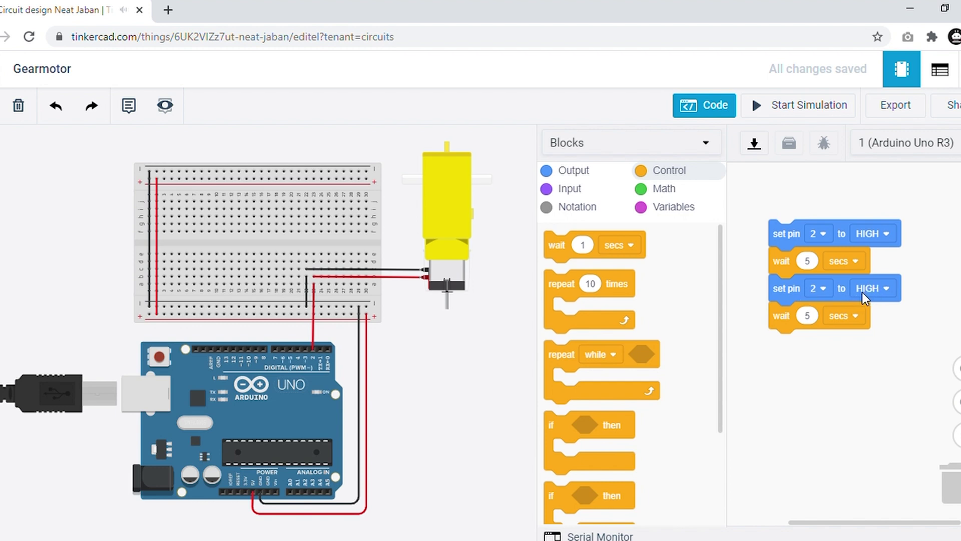
left_click(876, 289)
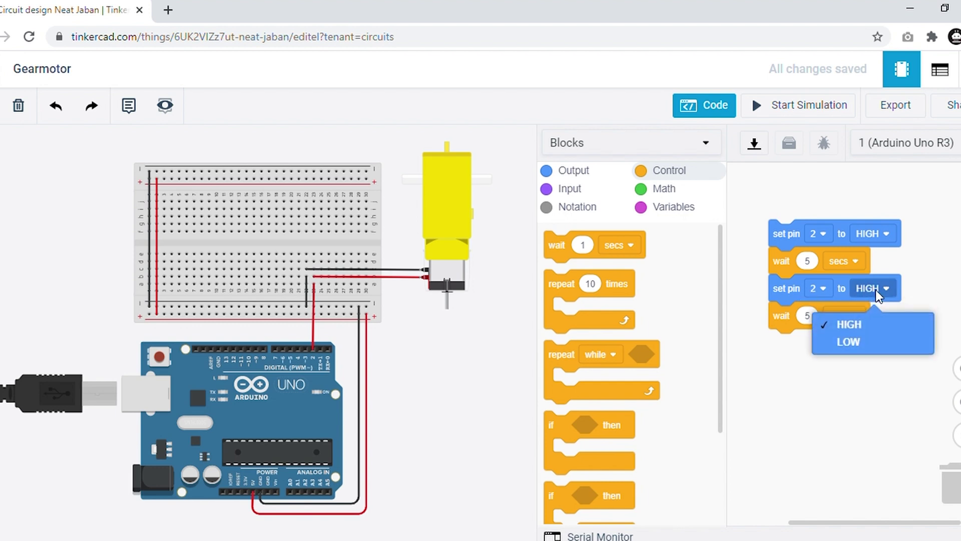
left_click(873, 337)
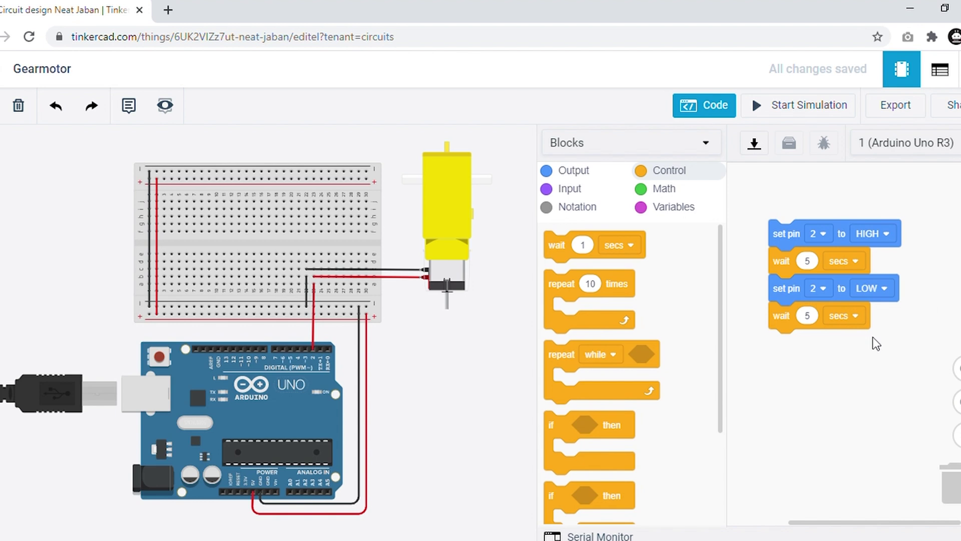
Step: Run the simulation to watch the gearmotor's speed through the on/off cycle, and stop it
left_click(778, 111)
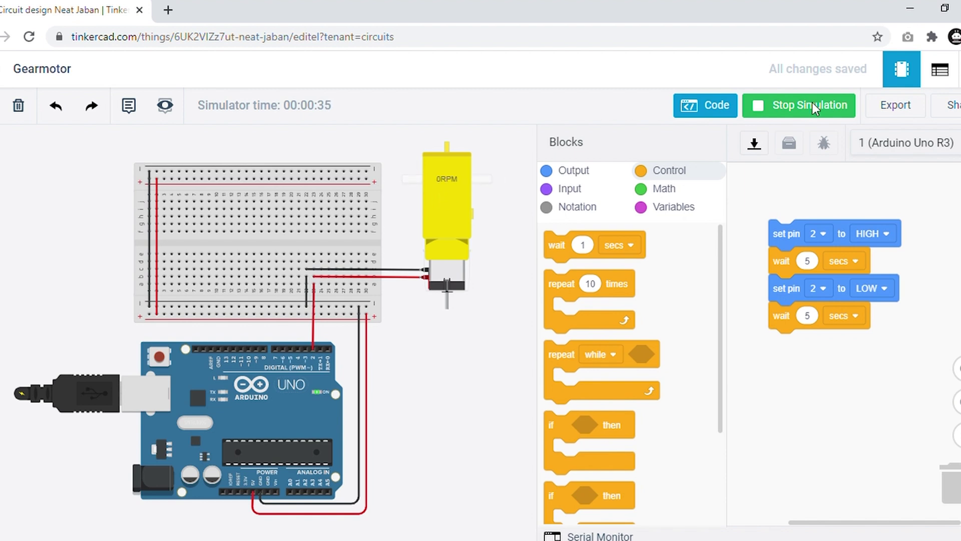
left_click(756, 107)
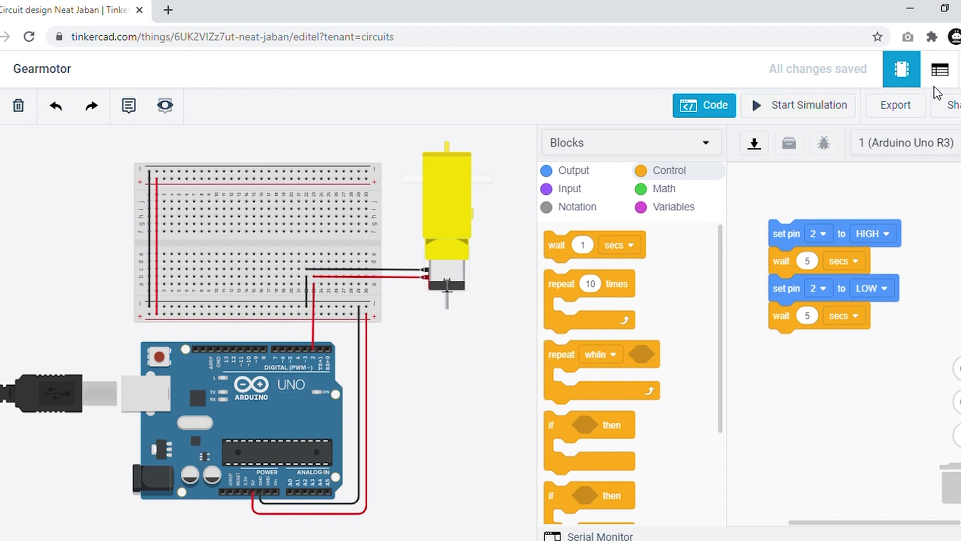